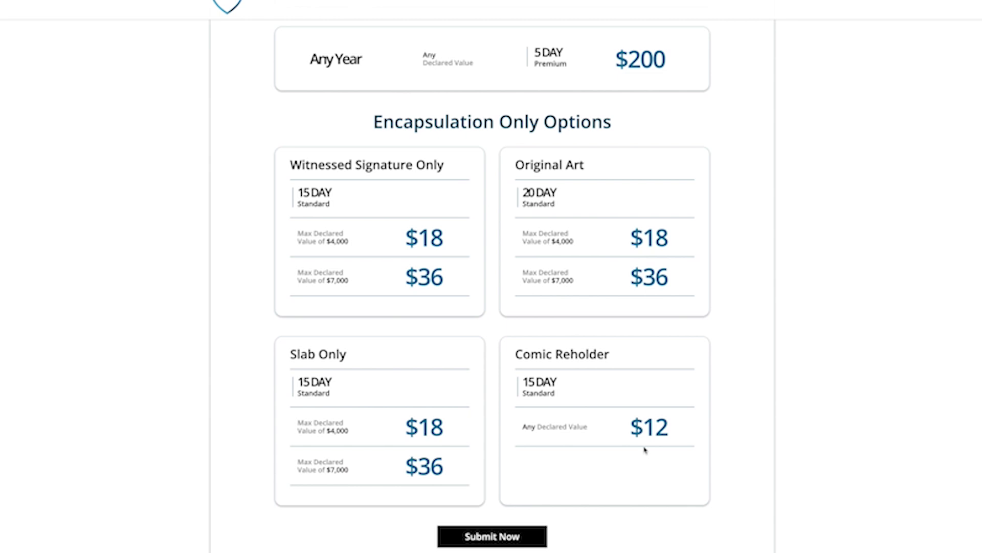
Start an online comic book submission and add a first comic to the order
scroll(645, 449, up, 15)
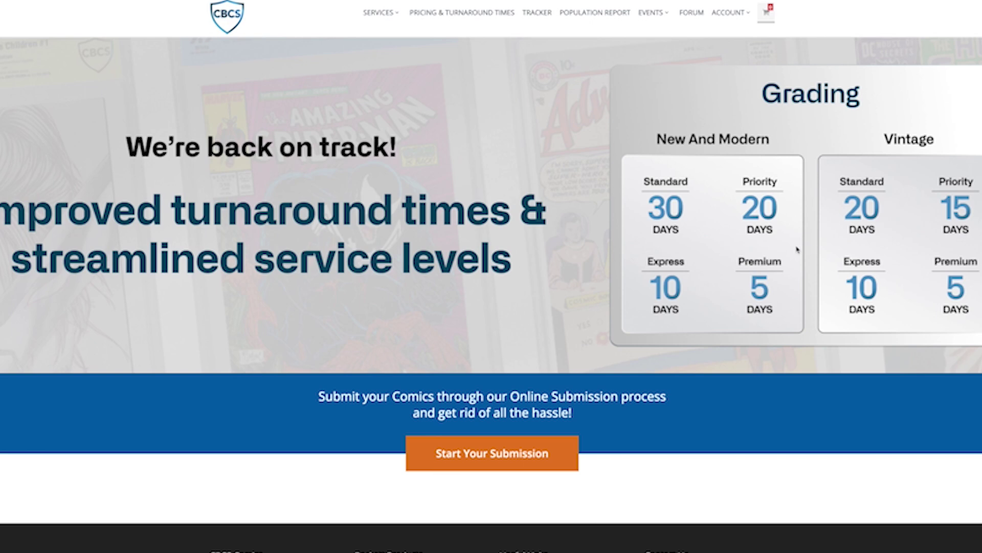
click(481, 470)
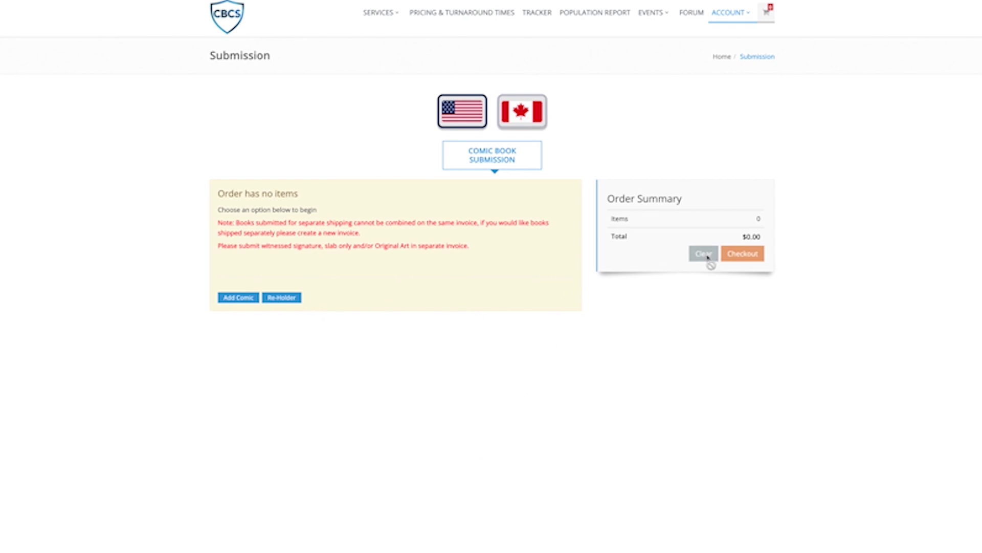
click(244, 297)
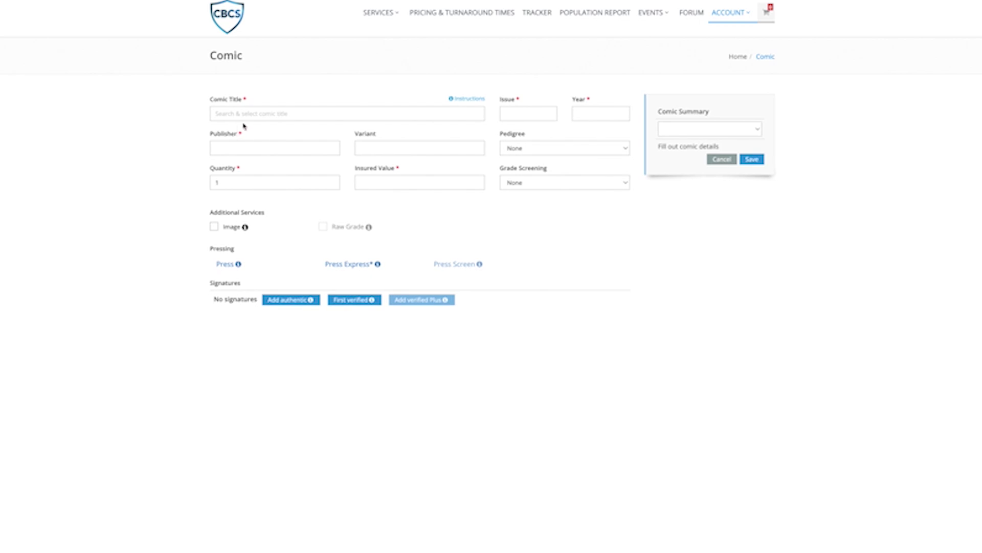
Enter the comic as title Chew, issue 1, year 2009
text(chew)
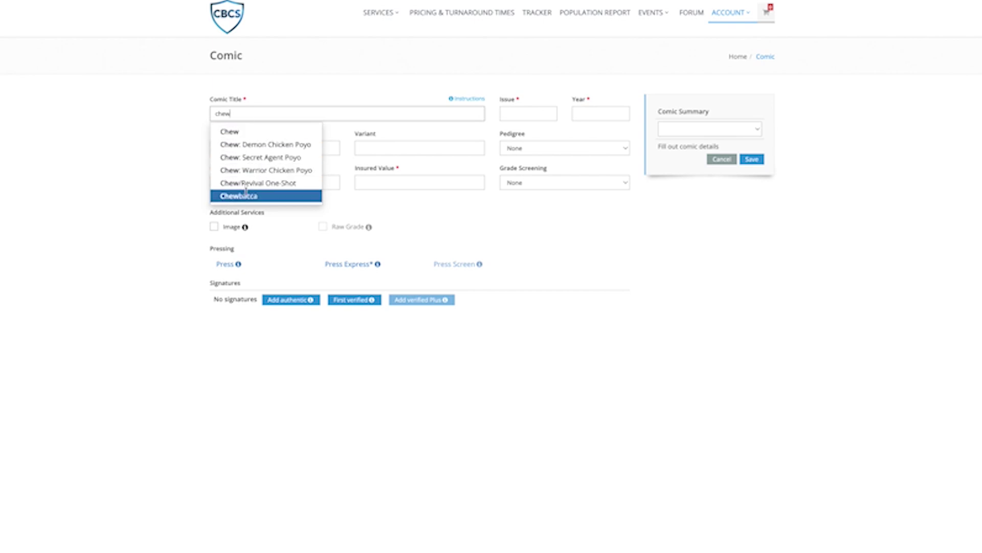
click(248, 133)
click(519, 114)
text(1)
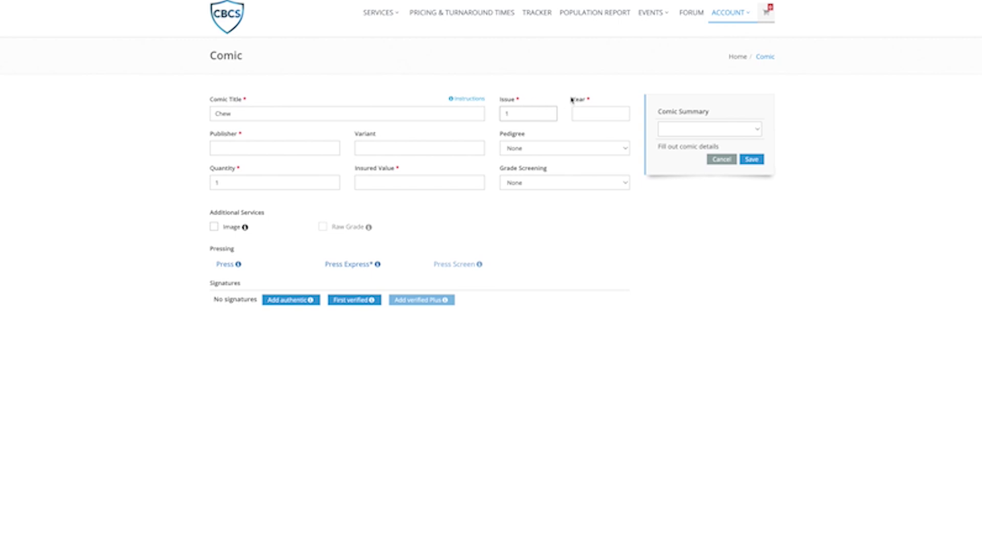
click(590, 113)
text(2009)
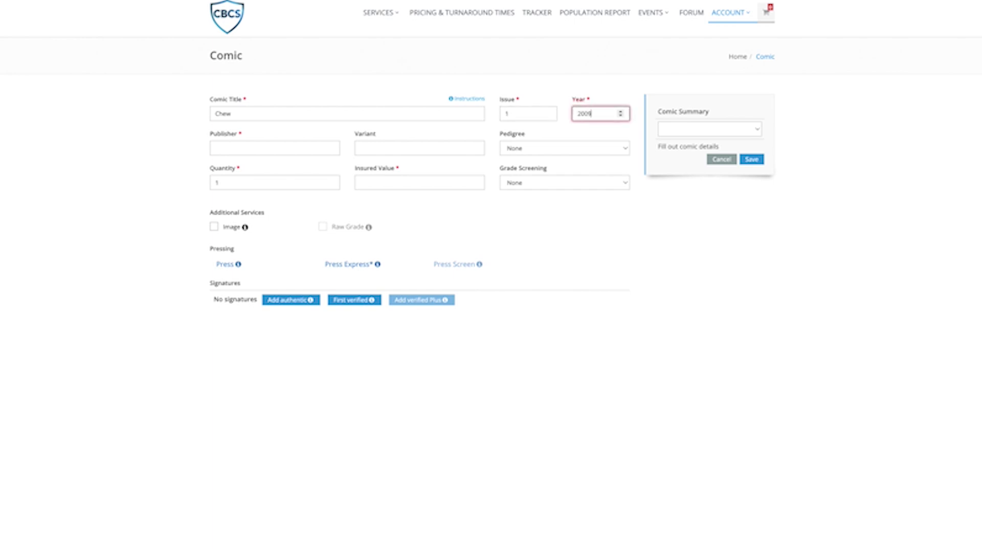
key(Tab)
Set the Chew comic's publisher to Image and its insured value to 400
click(243, 149)
text(imah)
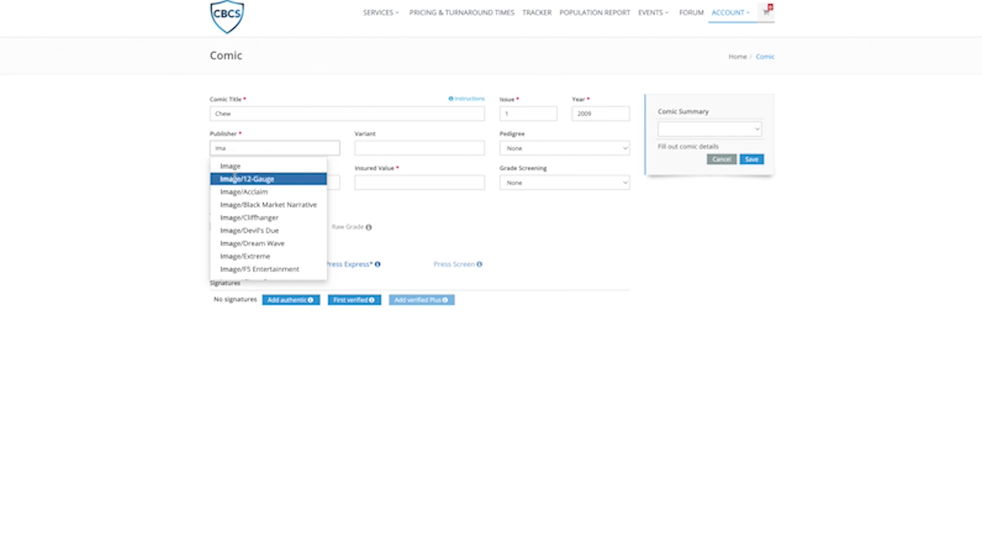
click(237, 166)
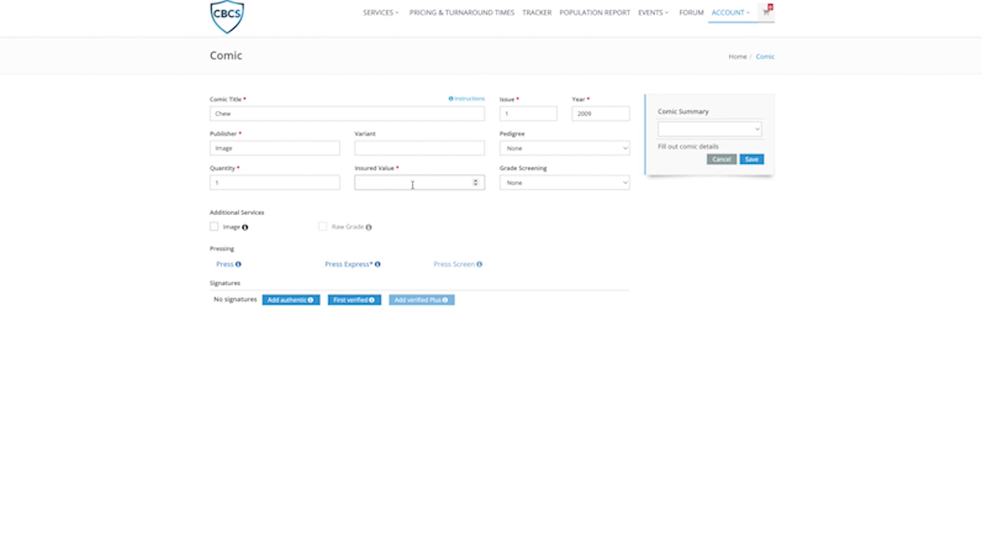
text(400)
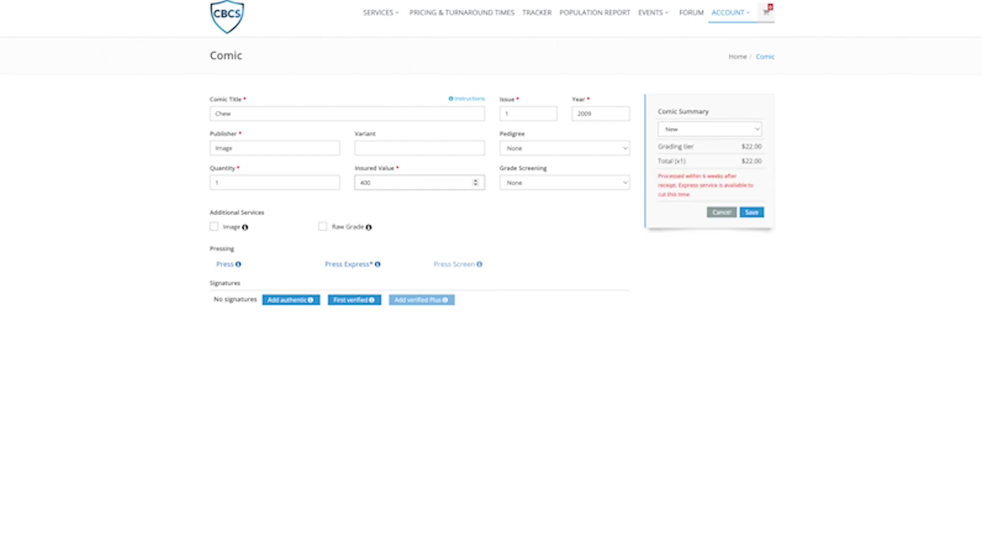
Try a grade screening of 9.2 for the Chew comic and set it back to None
click(628, 188)
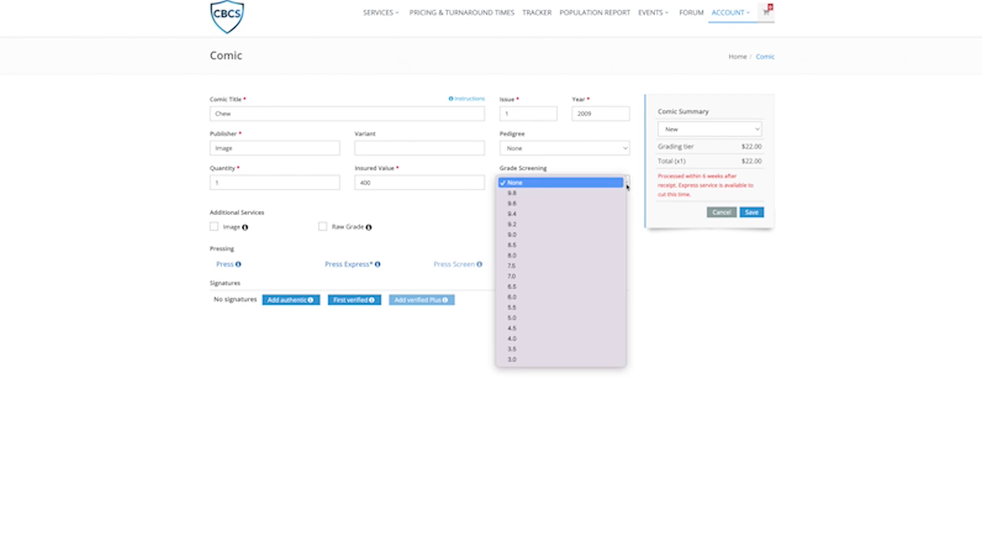
click(585, 225)
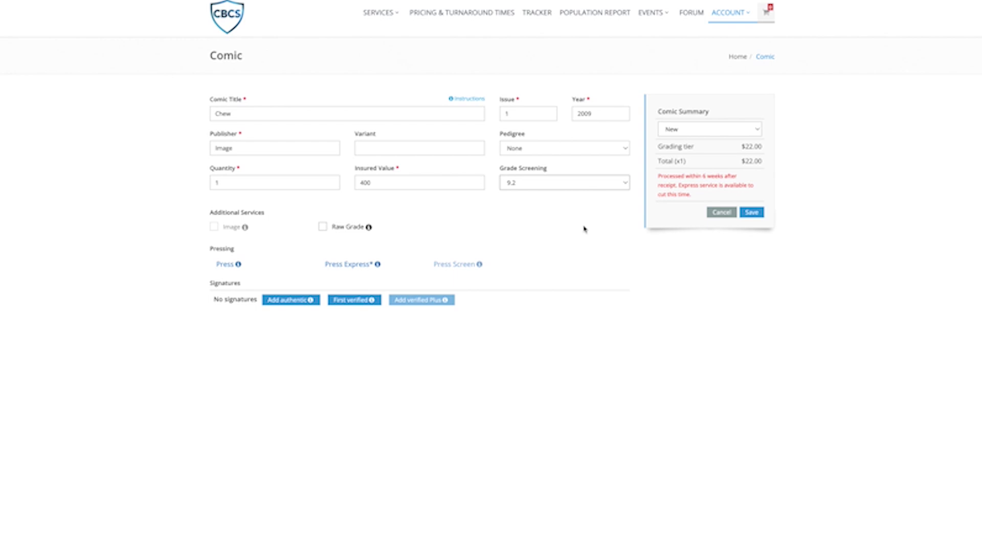
click(542, 186)
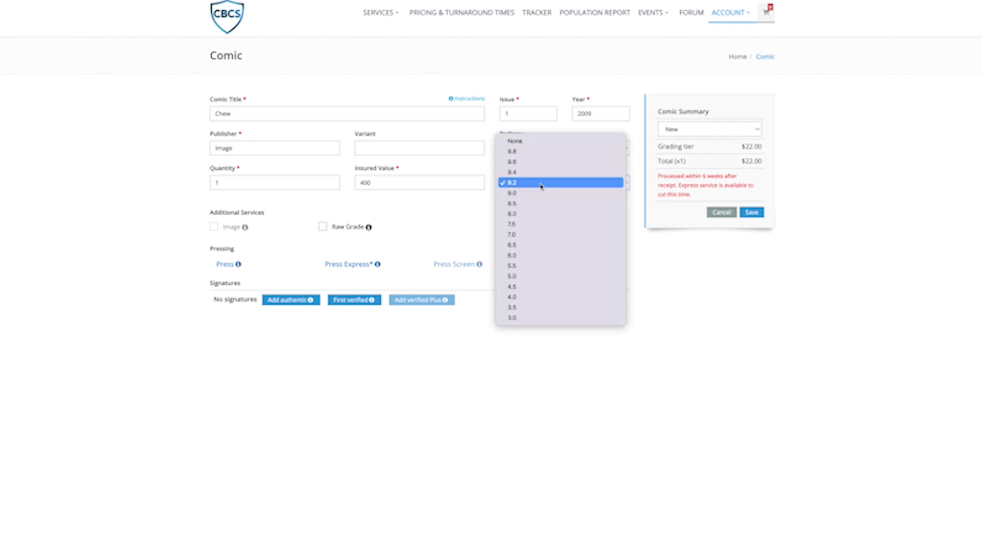
click(538, 144)
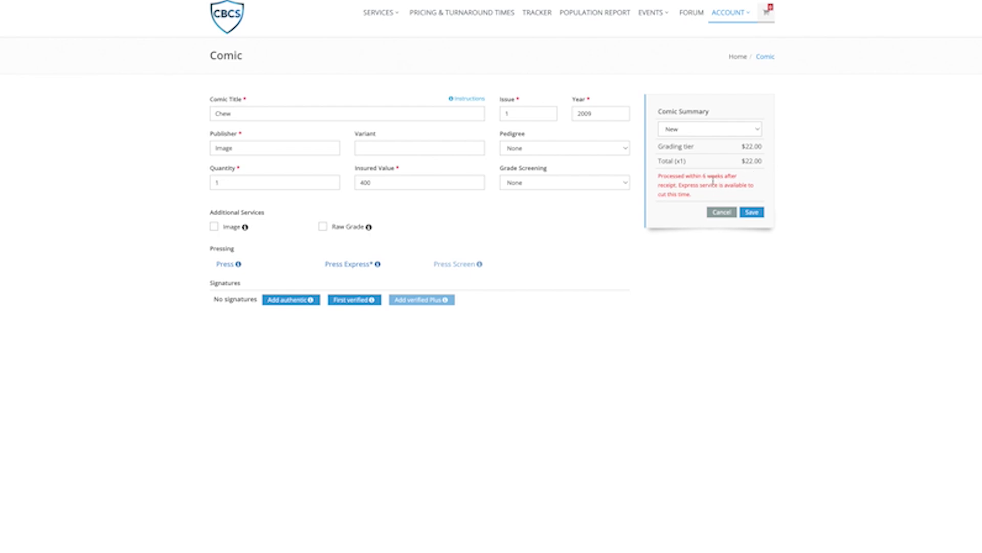
Try the Image and Raw Grade additional services on the Chew comic, and clear Raw Grade again
click(214, 227)
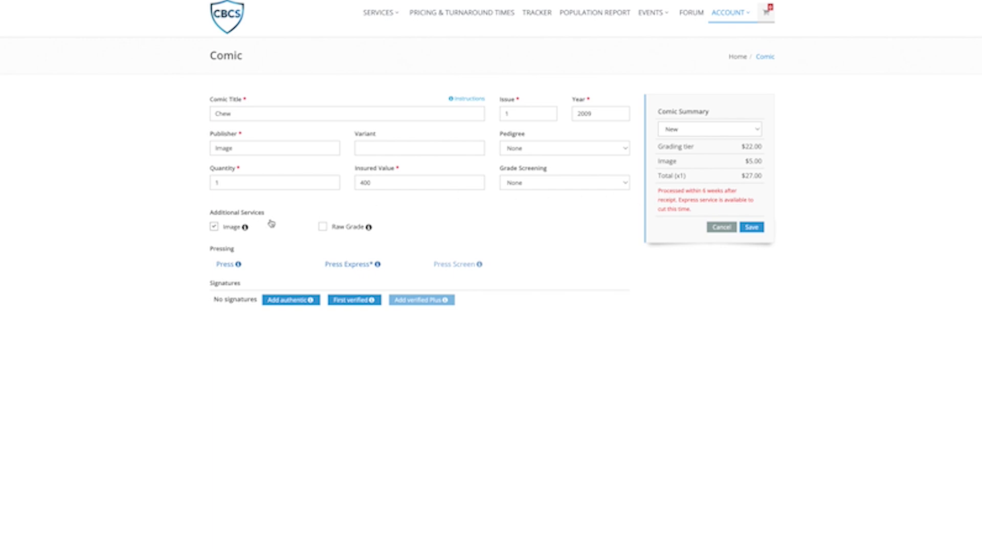
click(324, 228)
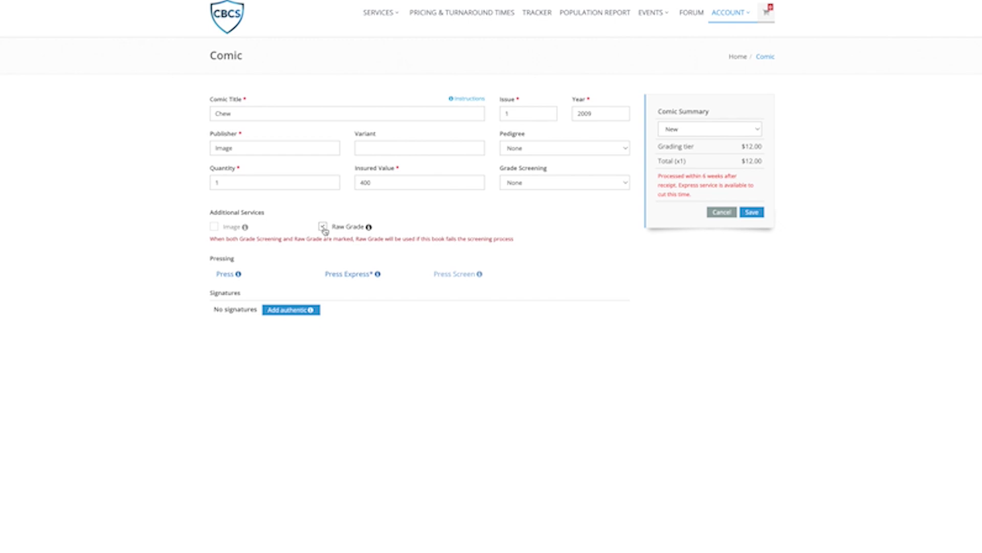
click(323, 229)
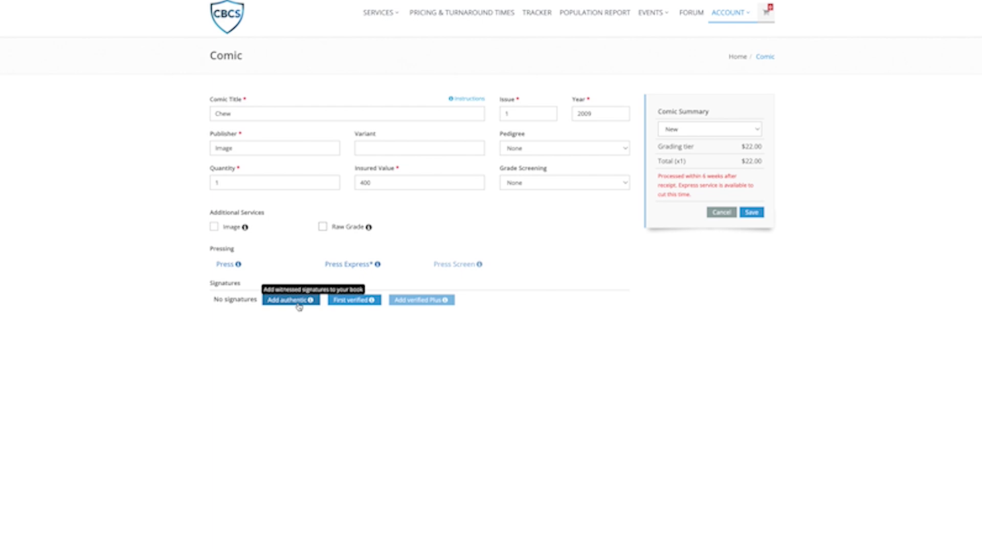
Add a first verified signature by john layman to the Chew comic, keeping encapsulation even if verification fails
click(340, 306)
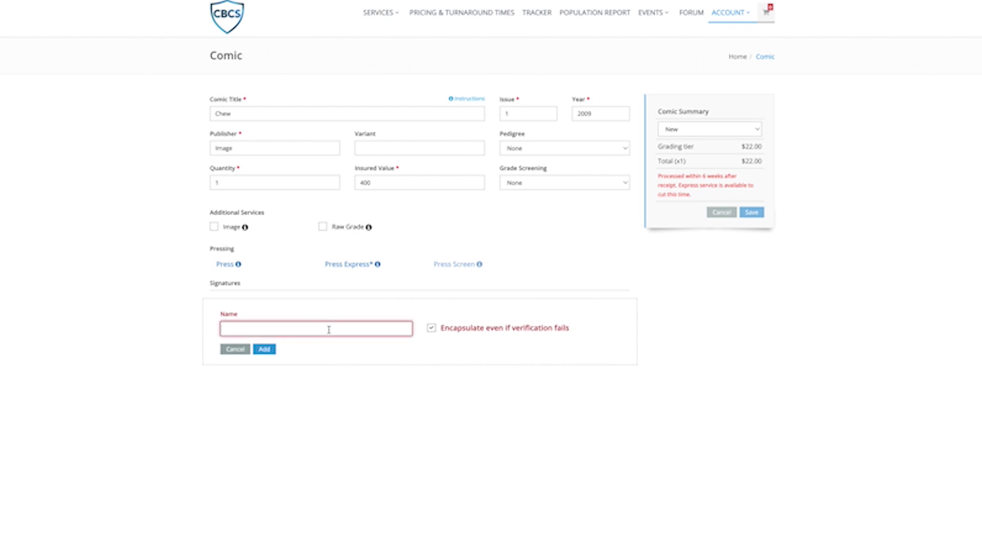
text(john layman)
click(269, 350)
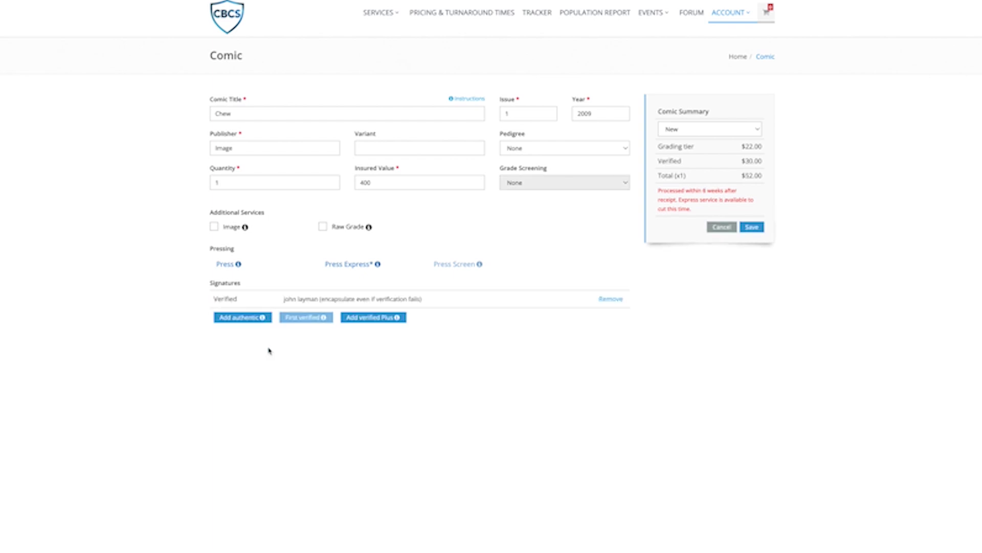
Add a Verified Plus signature by Ron guillory, keeping encapsulation even if verification fails, and save the Chew comic
click(380, 319)
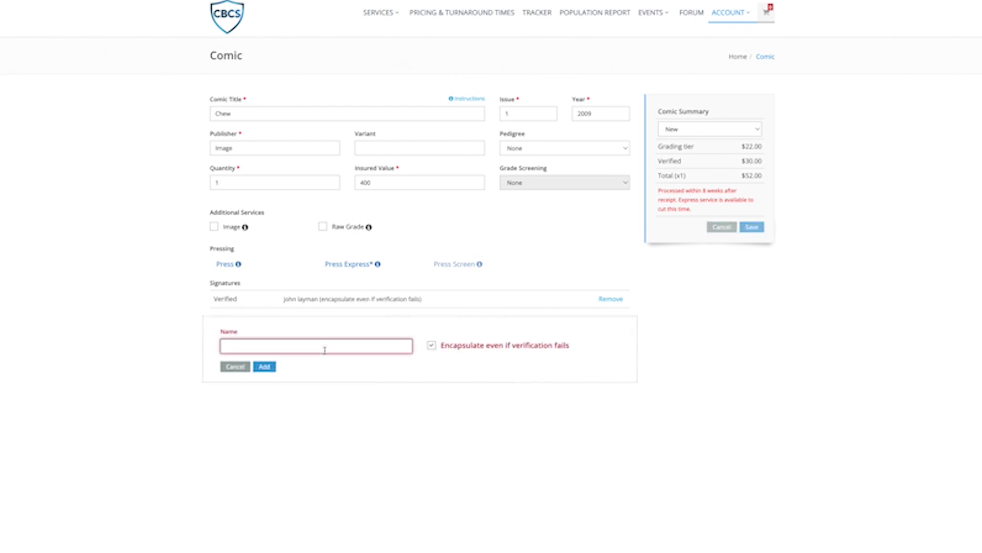
text(Ron guillory)
click(265, 366)
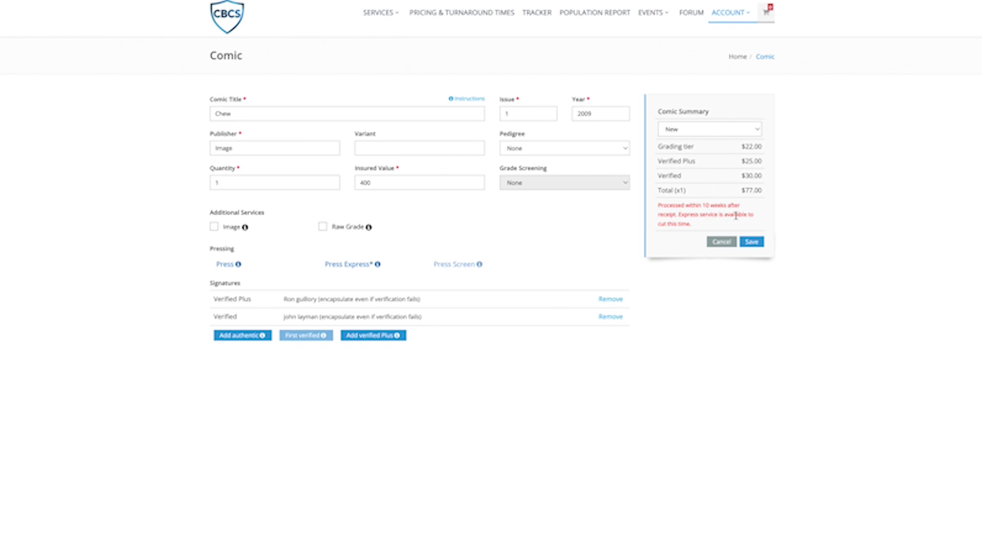
click(750, 242)
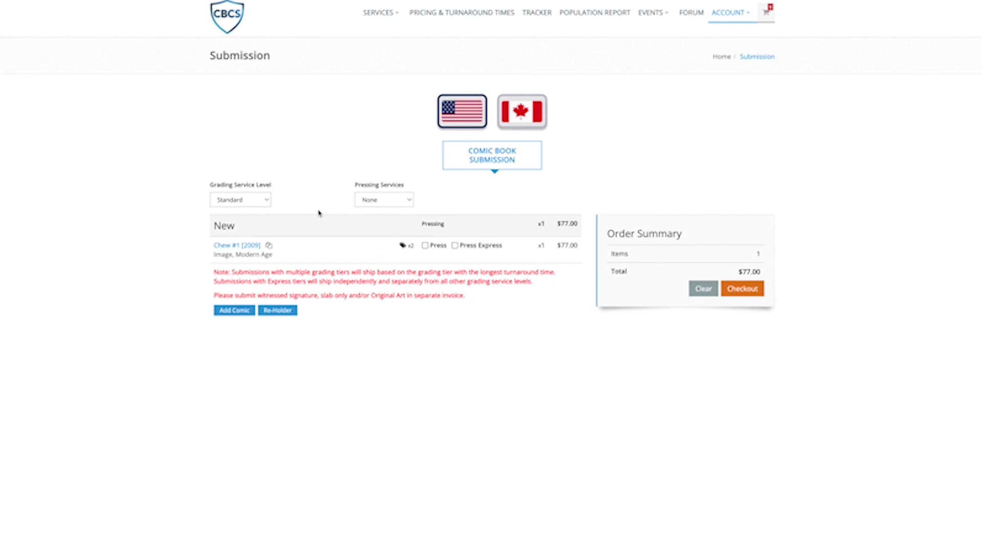
Add a second comic to the order with title Teenage Mutant Ninja Turtles, issue 1, year 1985
click(244, 309)
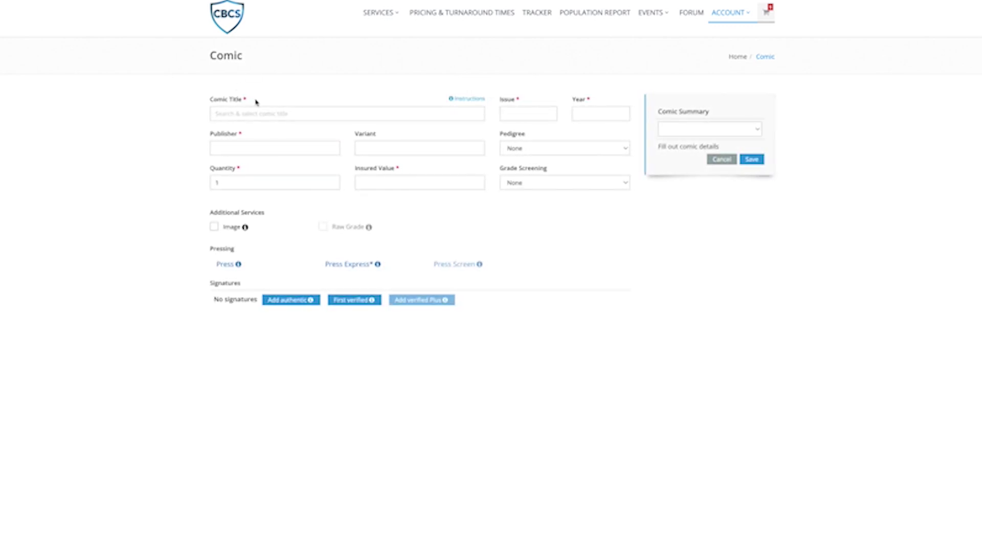
click(256, 107)
text(teena)
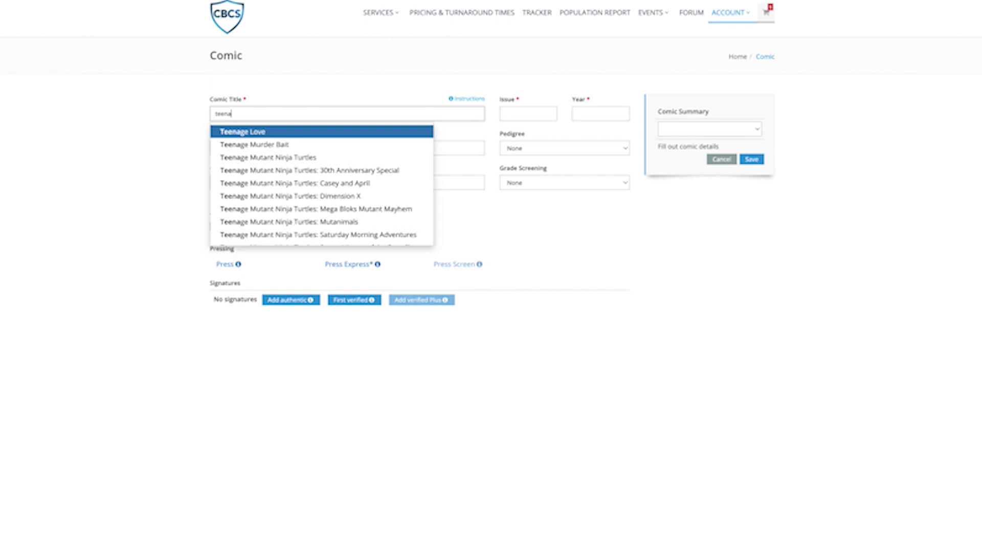
click(274, 153)
click(520, 107)
text(1)
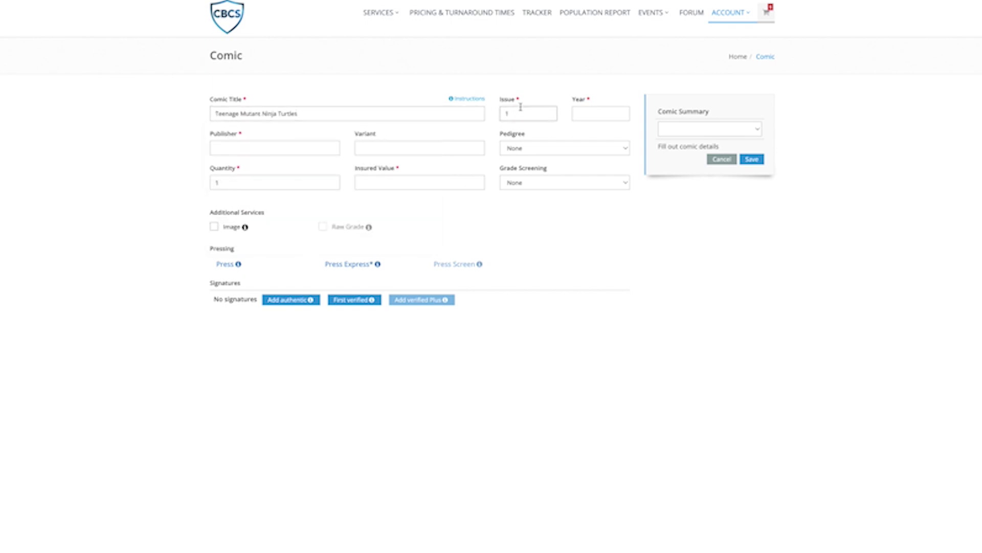
click(590, 115)
text(198)
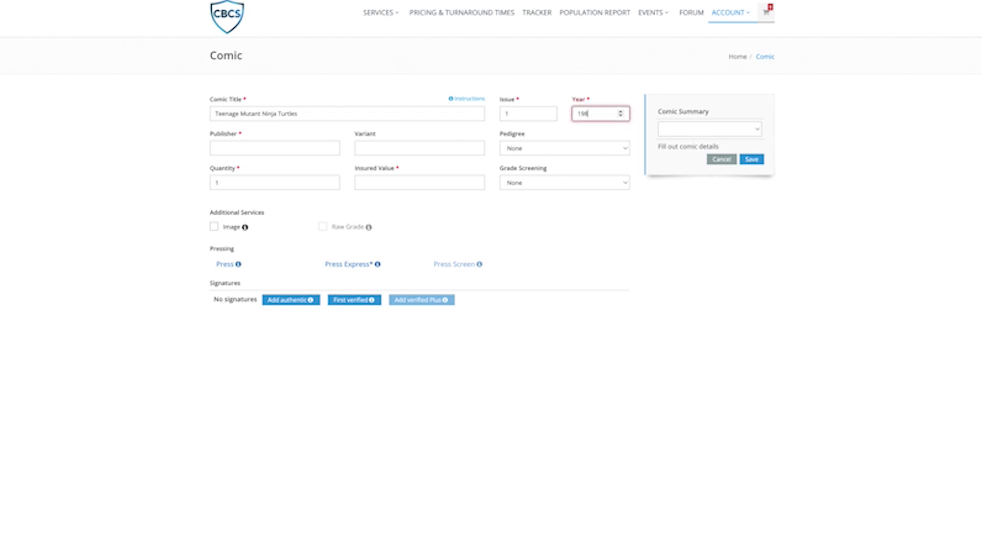
text(5)
Set the Turtles comic's publisher to Mirage, its variant to 3rd print and its insured value to 1000
click(302, 152)
text(mira)
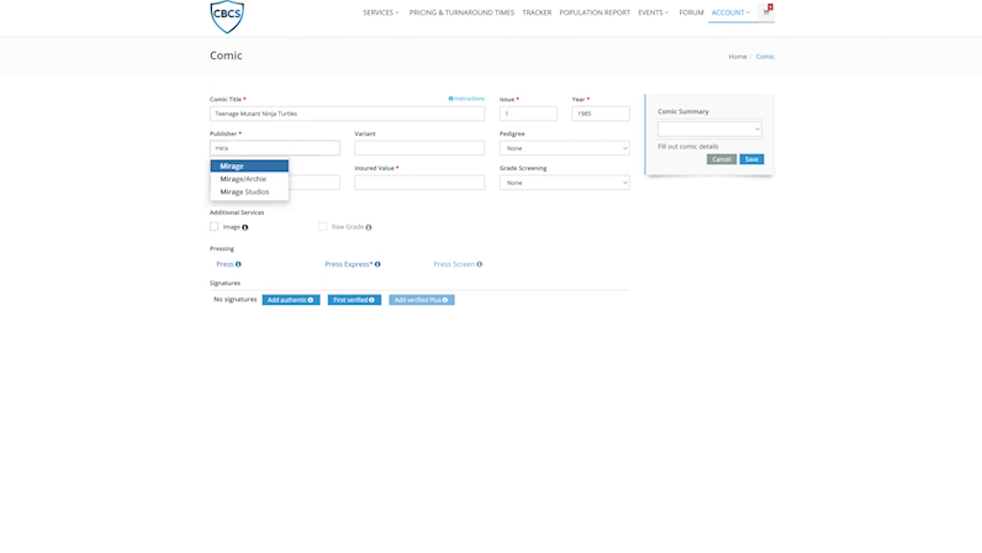
text(ge)
click(266, 170)
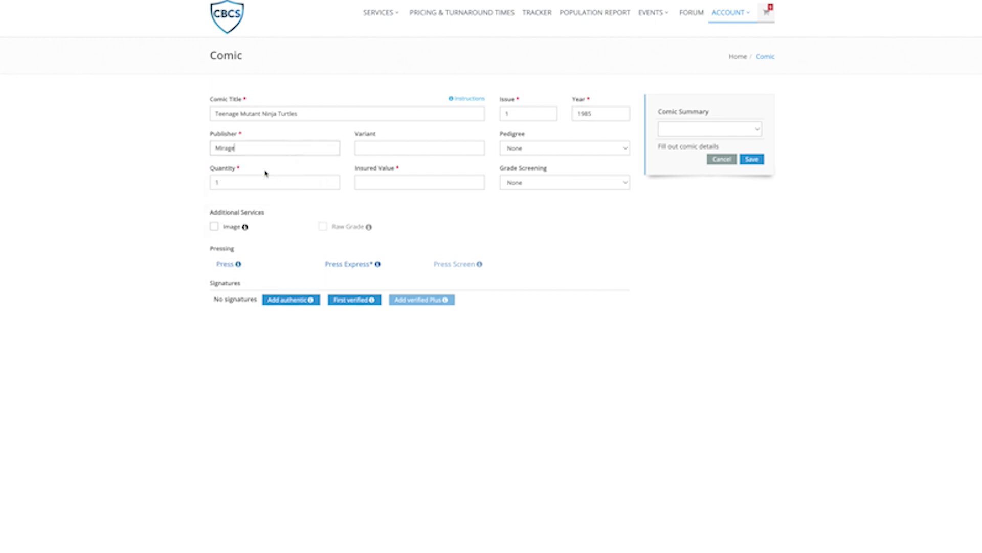
click(444, 148)
text(3rd)
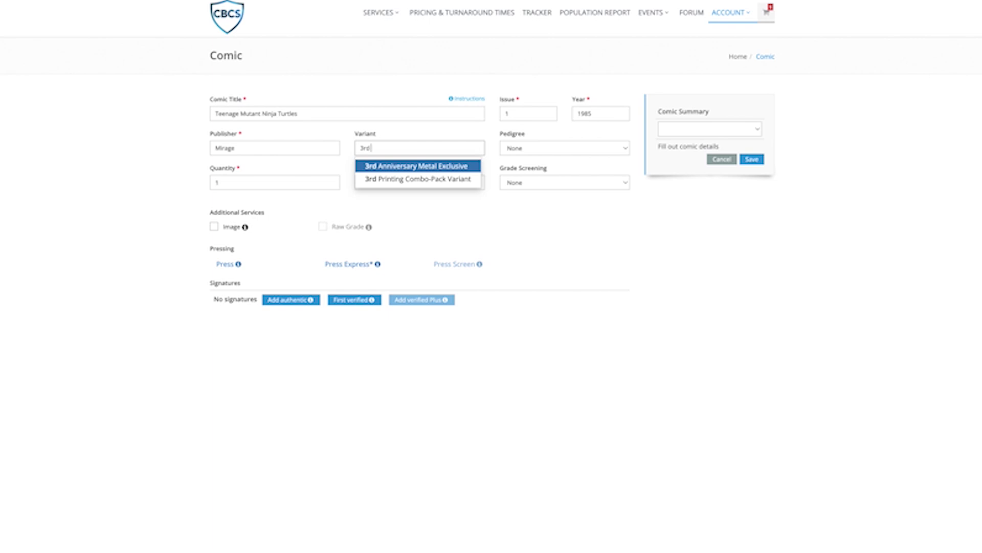
text( print)
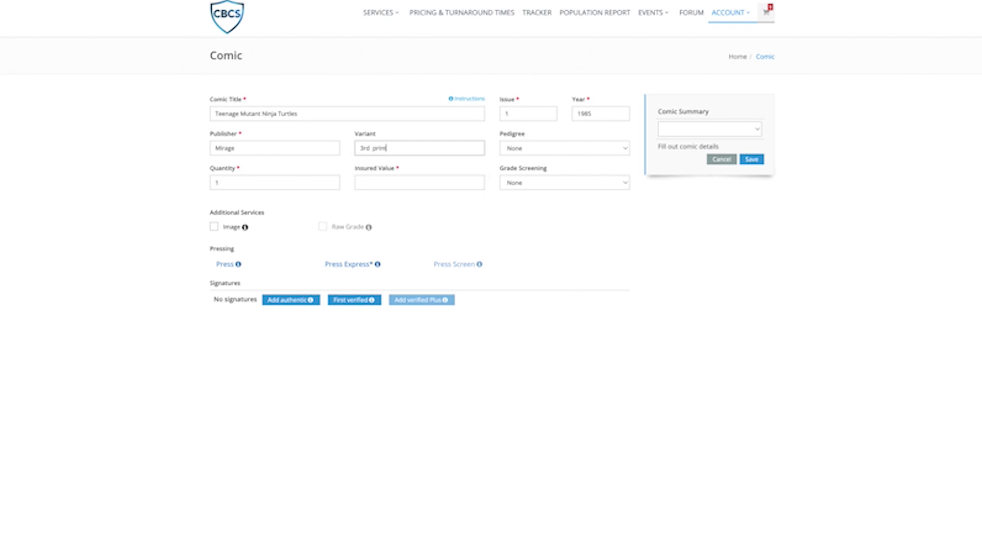
click(398, 182)
text(1000)
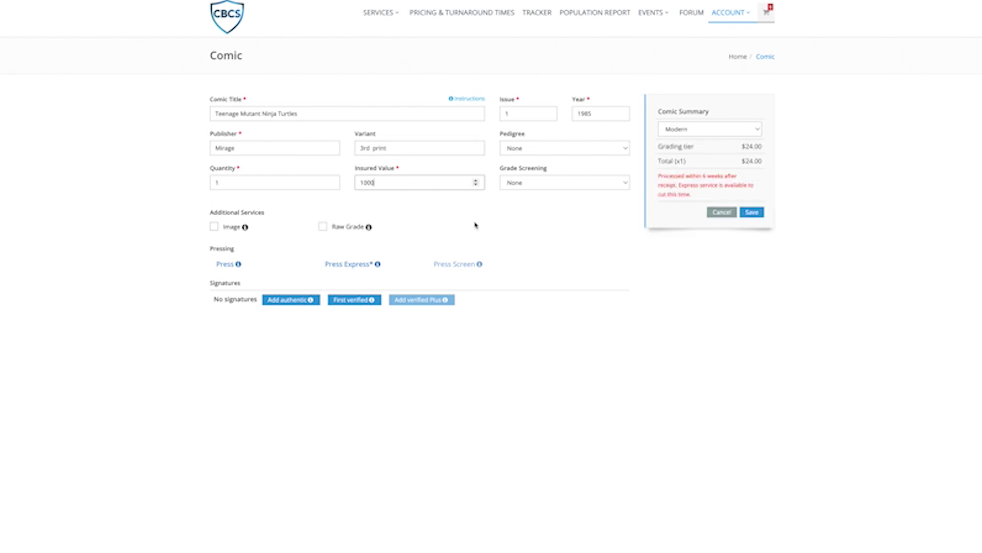
click(448, 221)
Add an authentic signature by kevin eastman dated 04-29-2023 to the Turtles comic and save the comic
click(295, 302)
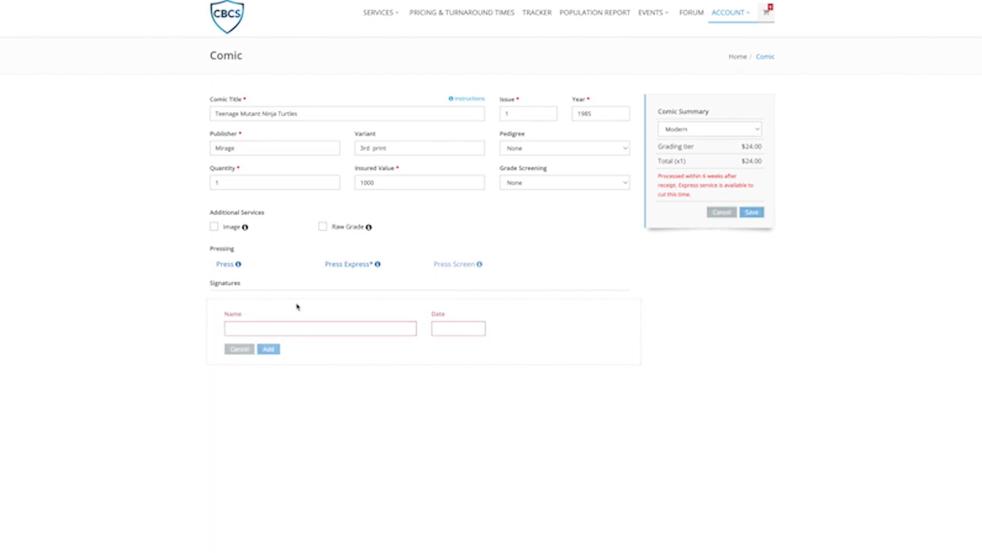
click(290, 329)
text(kevin eastman)
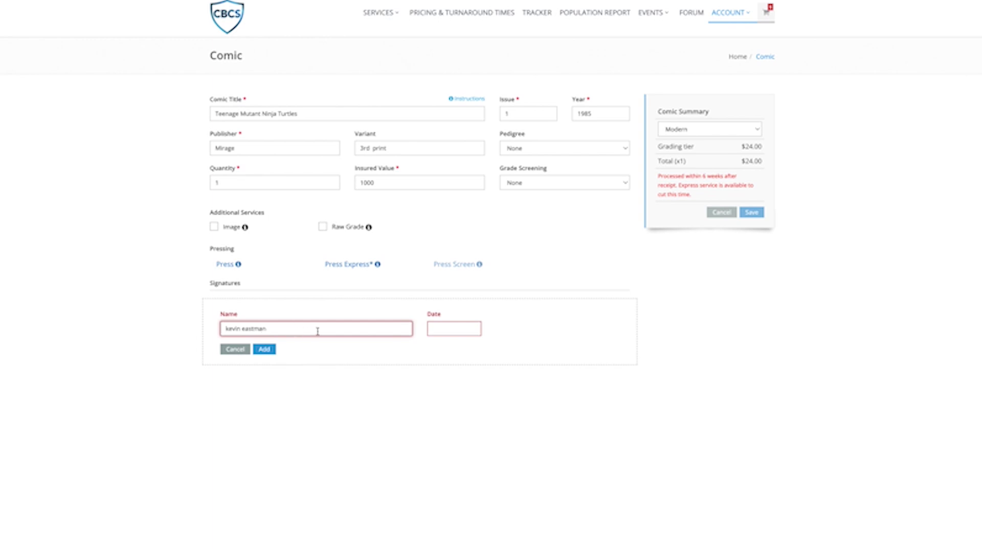
click(452, 329)
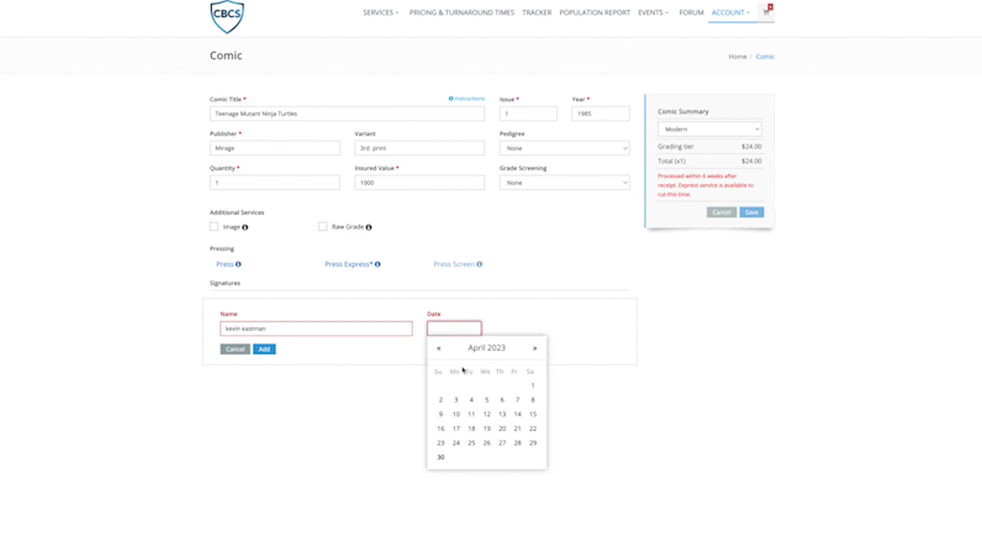
click(533, 443)
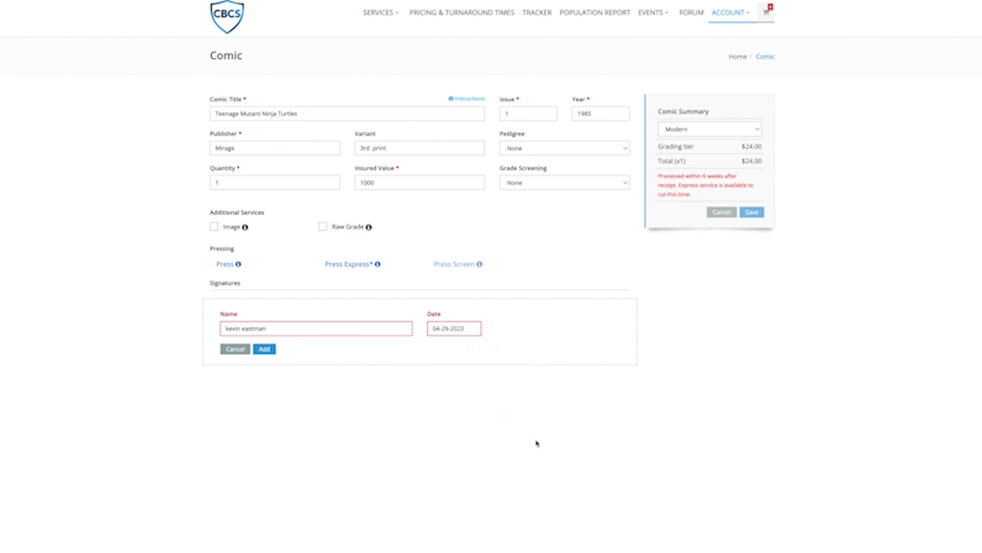
click(265, 349)
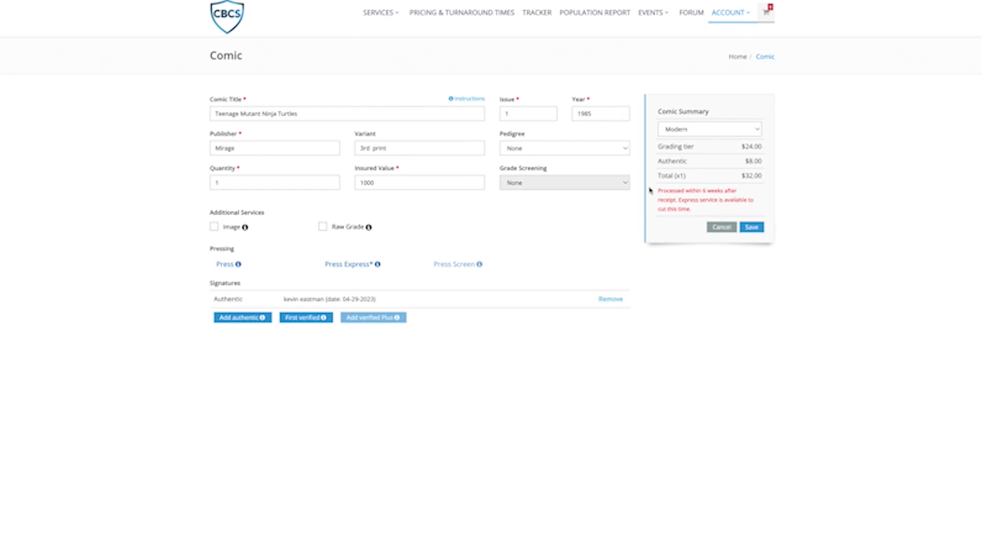
click(752, 227)
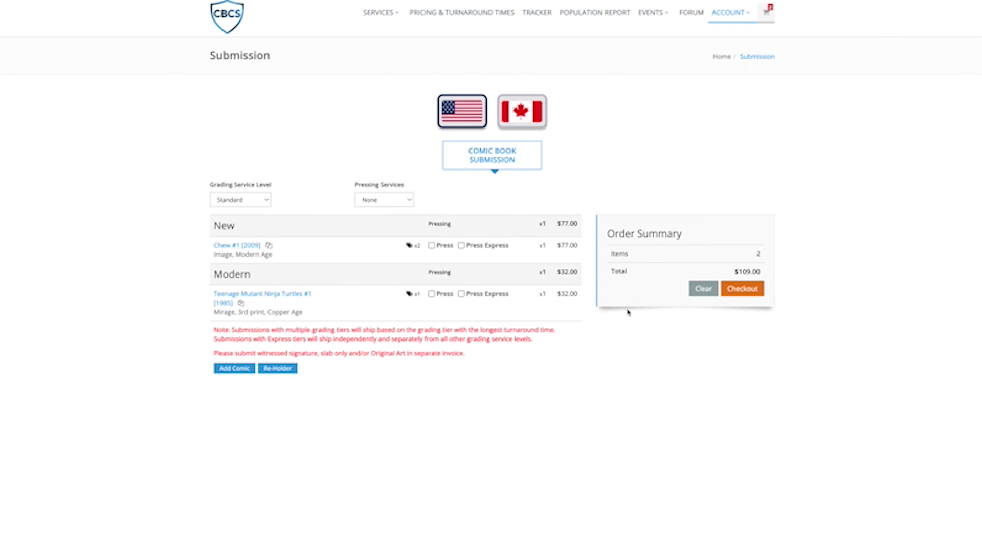
Check out the submission, skipping the grading service level option
click(744, 288)
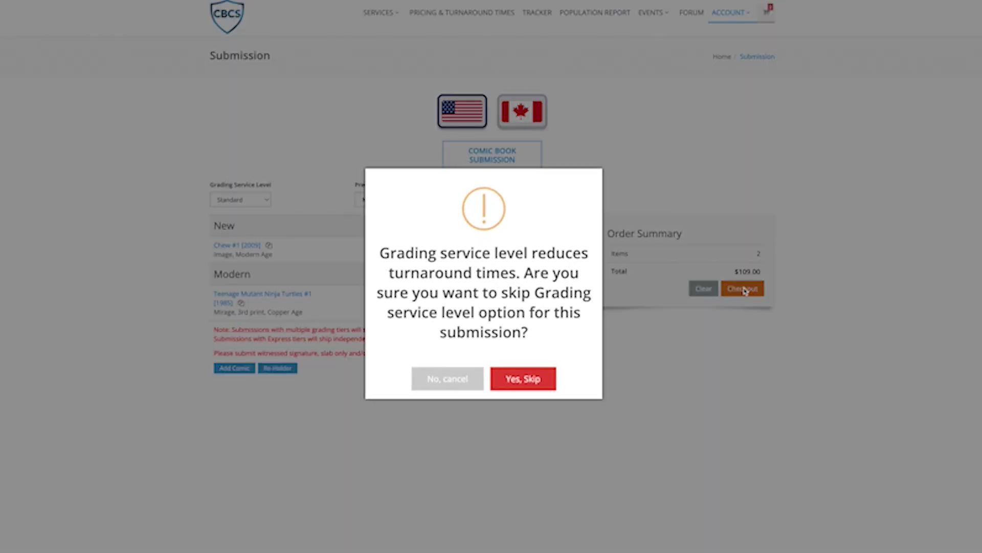
click(521, 381)
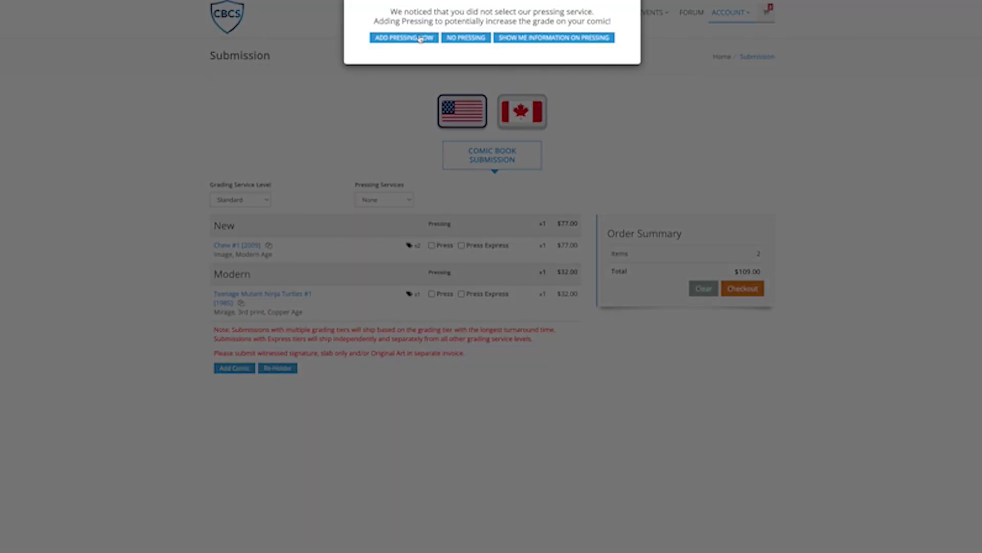